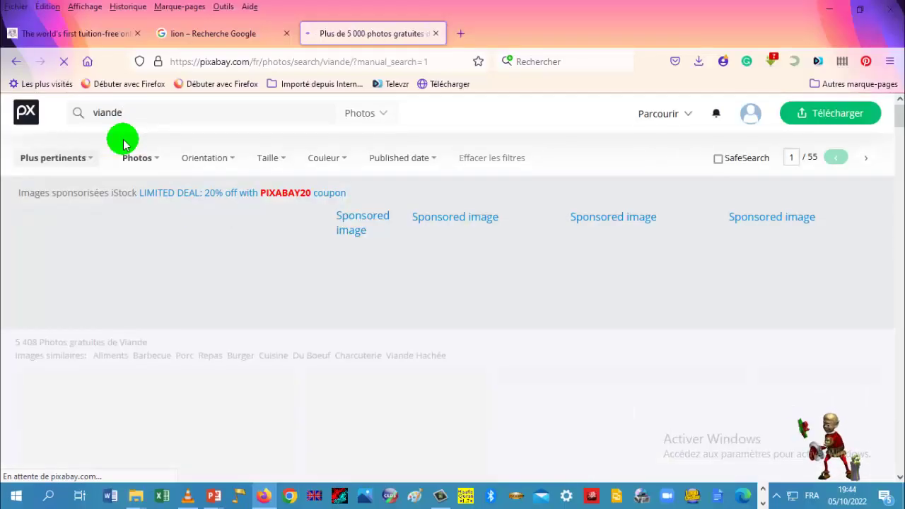
Step: Find the raw faux-filet beef photo in the Pixabay viande results and download it for free at the 1920 size
scroll(365, 322, down, 4)
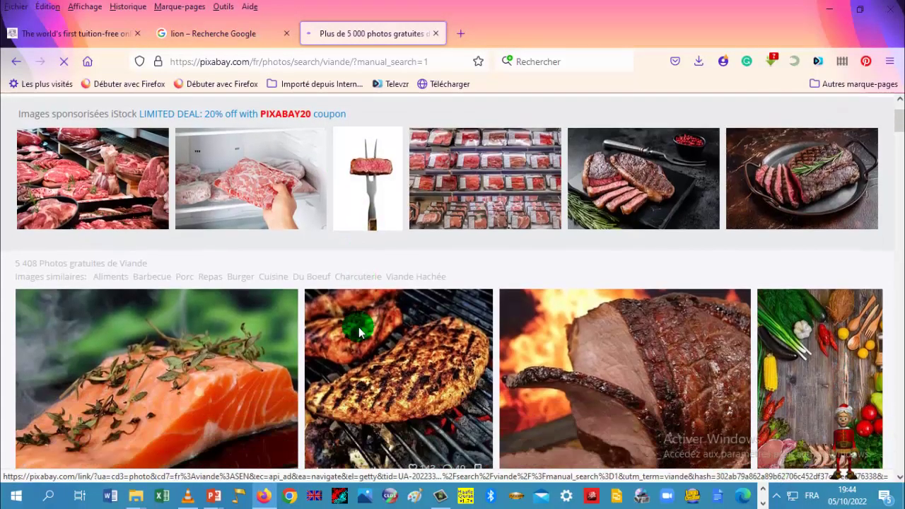
scroll(306, 303, down, 6)
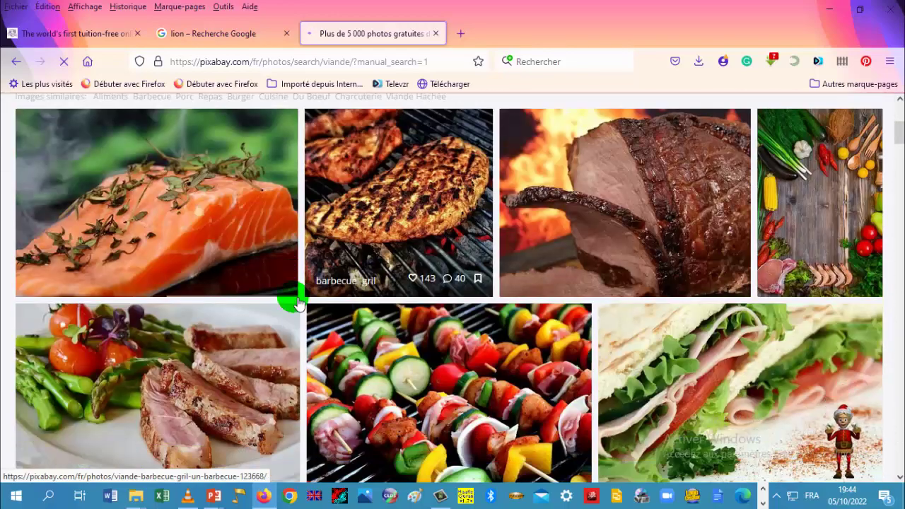
scroll(290, 315, down, 5)
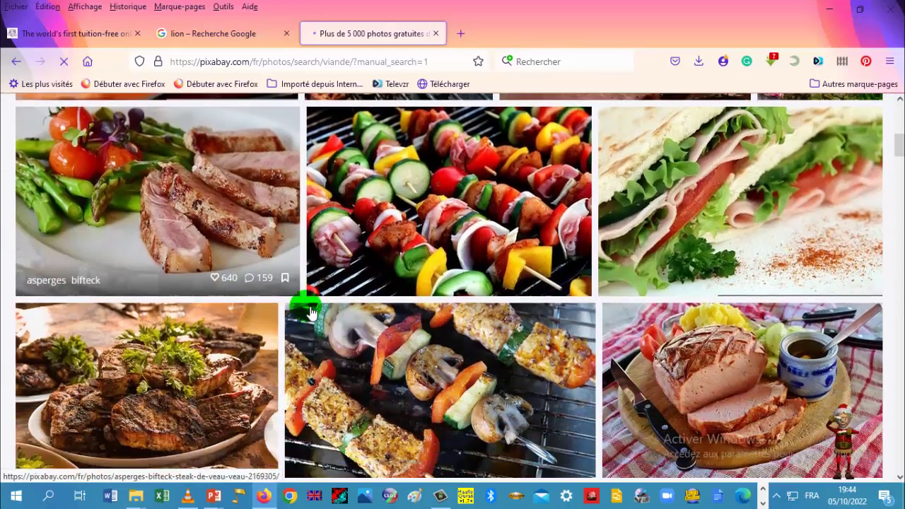
scroll(381, 331, down, 8)
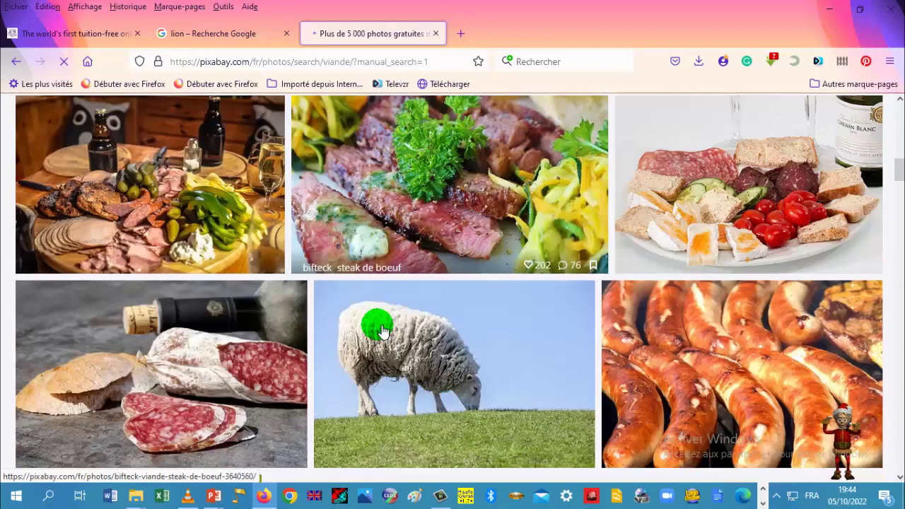
scroll(375, 332, down, 2)
scroll(371, 331, down, 3)
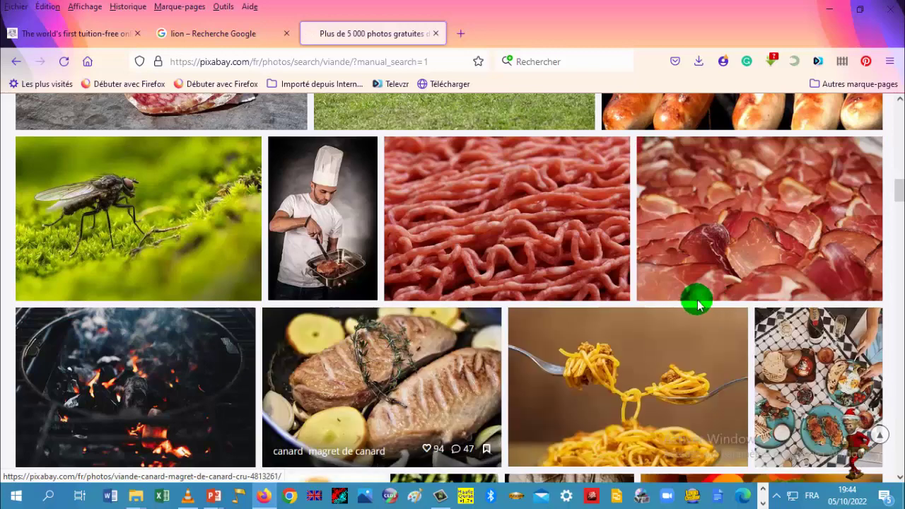
scroll(499, 289, down, 3)
scroll(495, 301, down, 5)
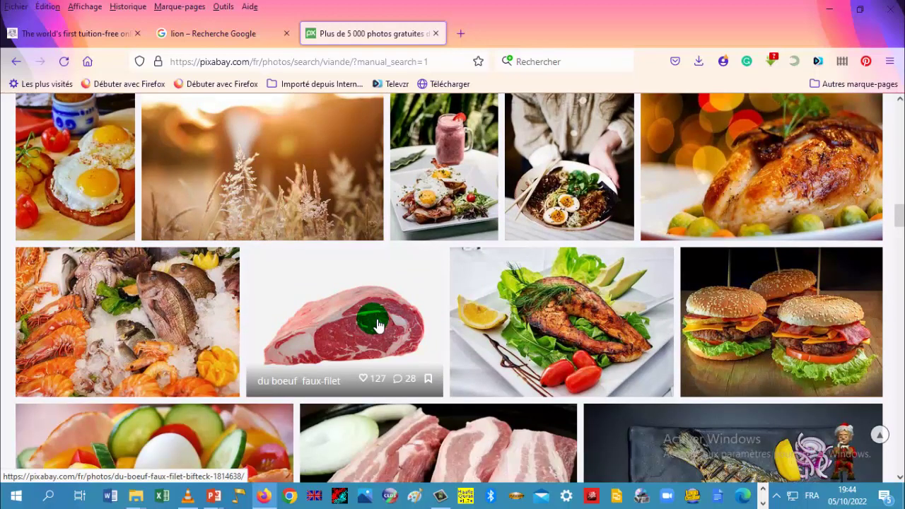
click(378, 325)
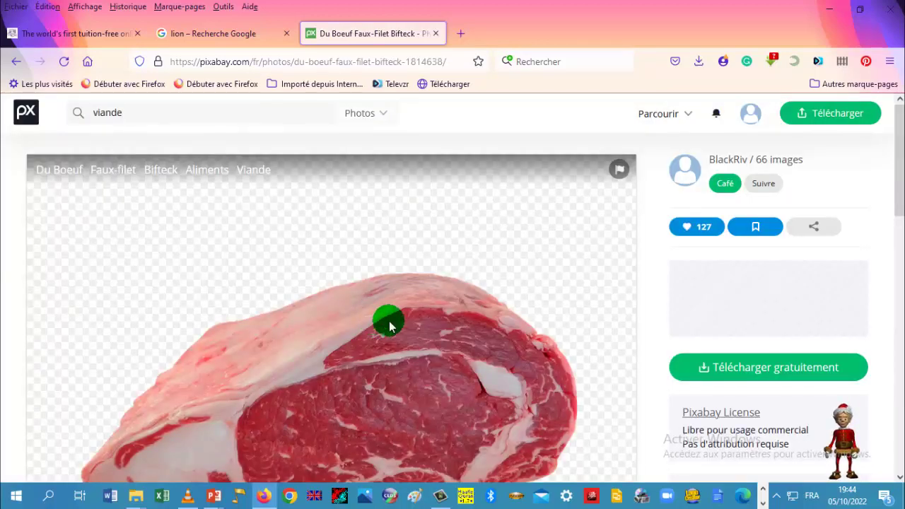
click(730, 375)
click(725, 326)
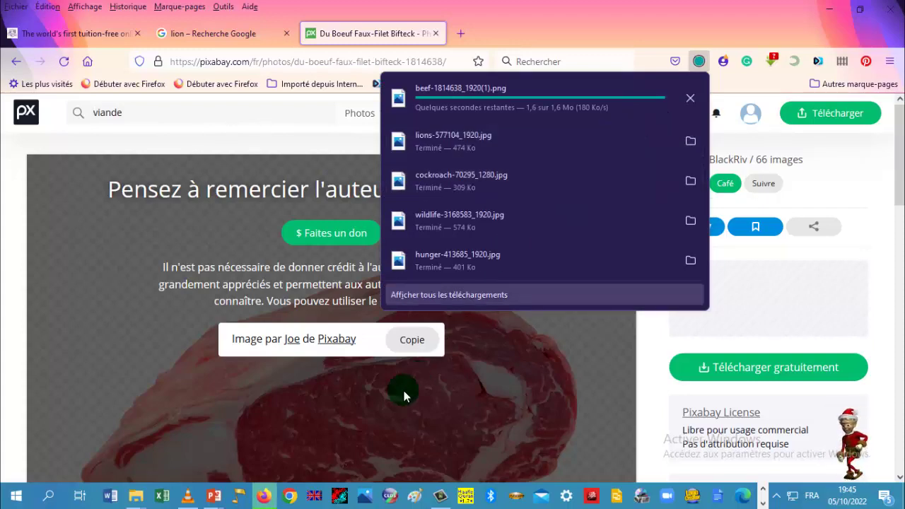
Step: Switch to PowerPoint and insert beef-1814638_1920 from the Téléchargements folder onto the Viande slide, placing the meat under the title
mouse_move(214, 500)
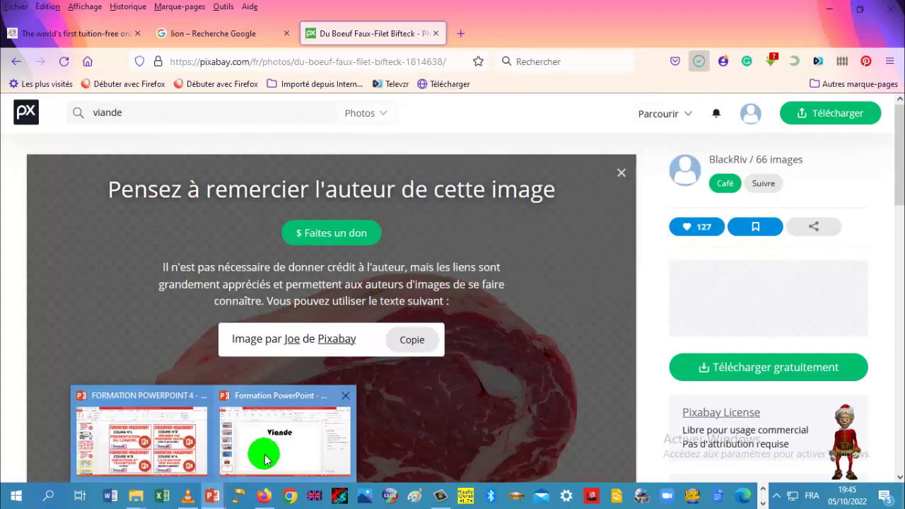
click(263, 447)
mouse_move(144, 497)
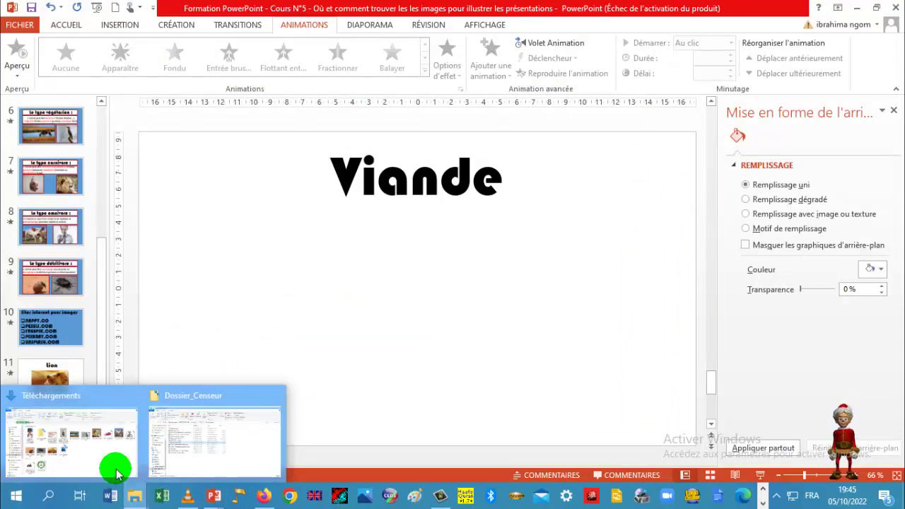
click(111, 467)
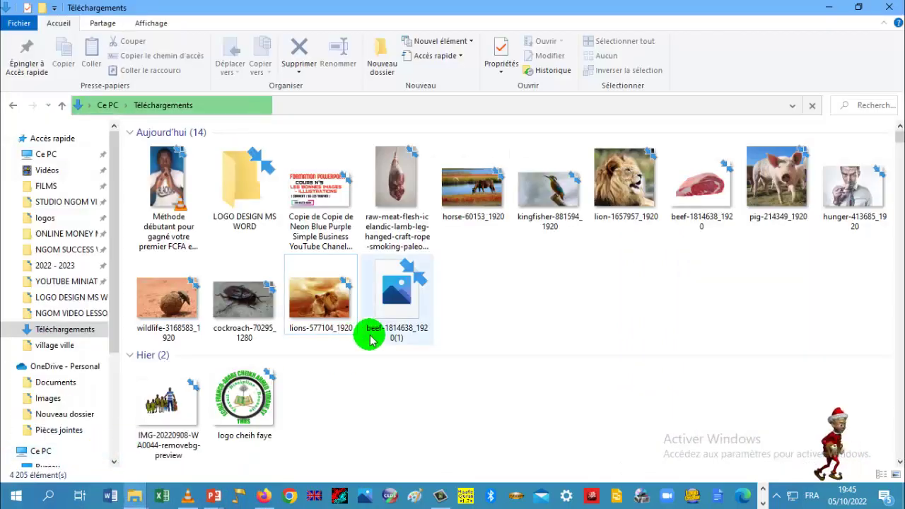
drag(712, 185, 380, 383)
drag(441, 323, 447, 335)
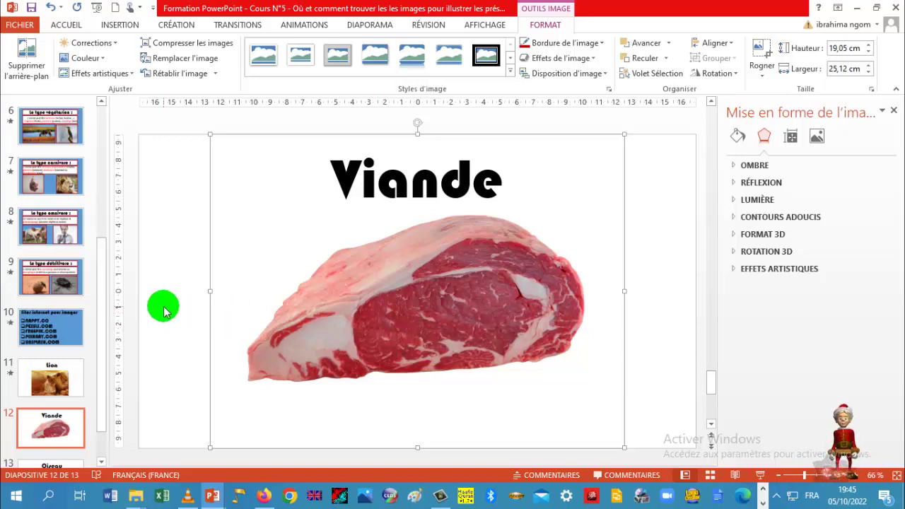
click(103, 354)
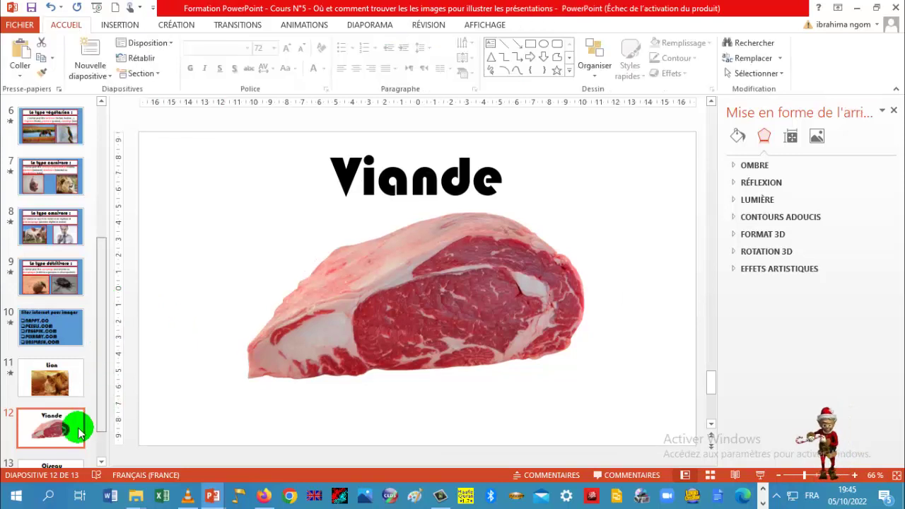
Step: Display the Oiseau slide, and run a Google Images search for "oiseau" in Firefox
click(73, 460)
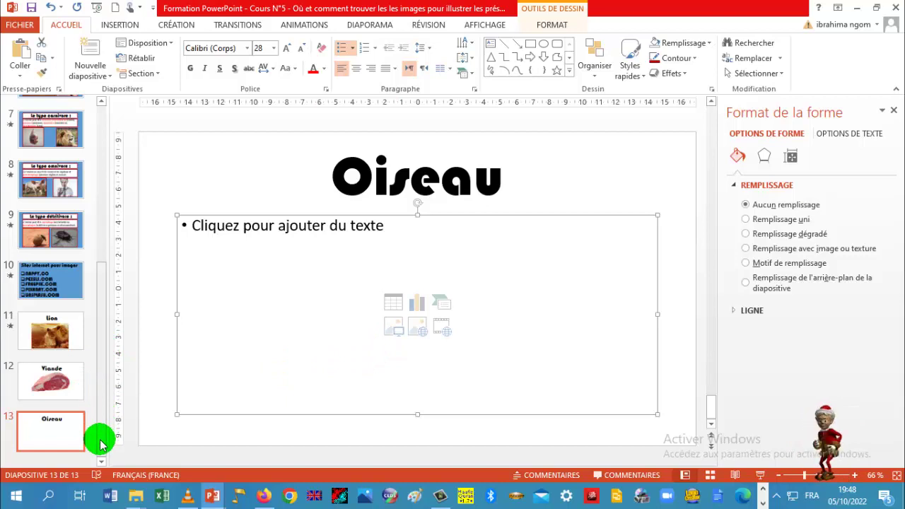
click(265, 497)
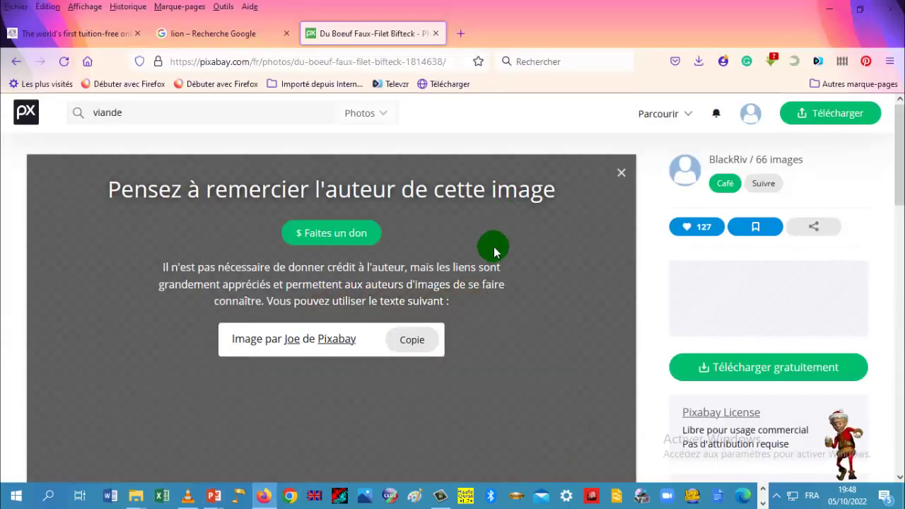
click(224, 34)
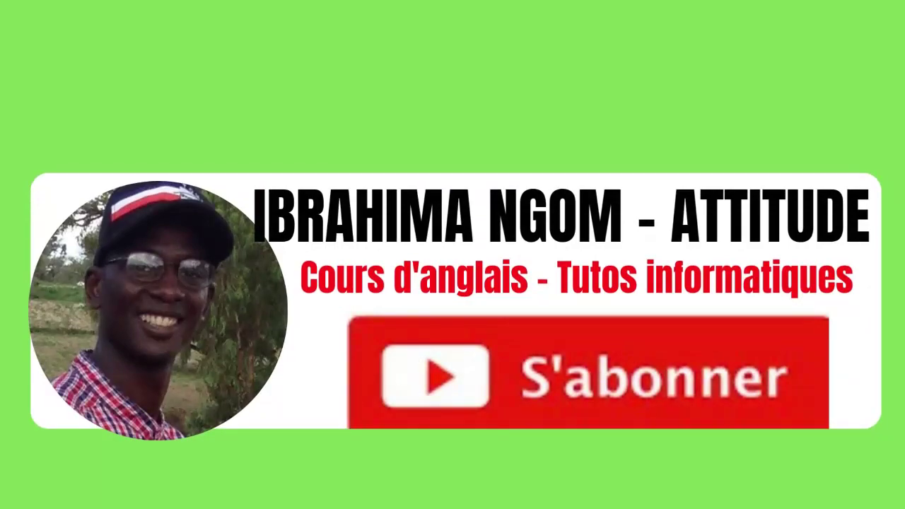
click(596, 113)
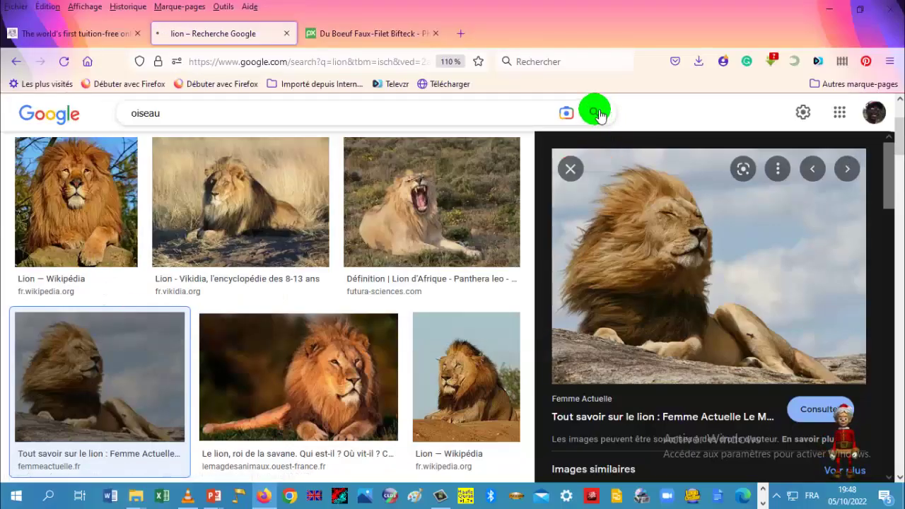
Step: Browse the bird image results and open the preview of the "rossignol du Japon" picture from lejdd.fr
scroll(894, 159, down, 2)
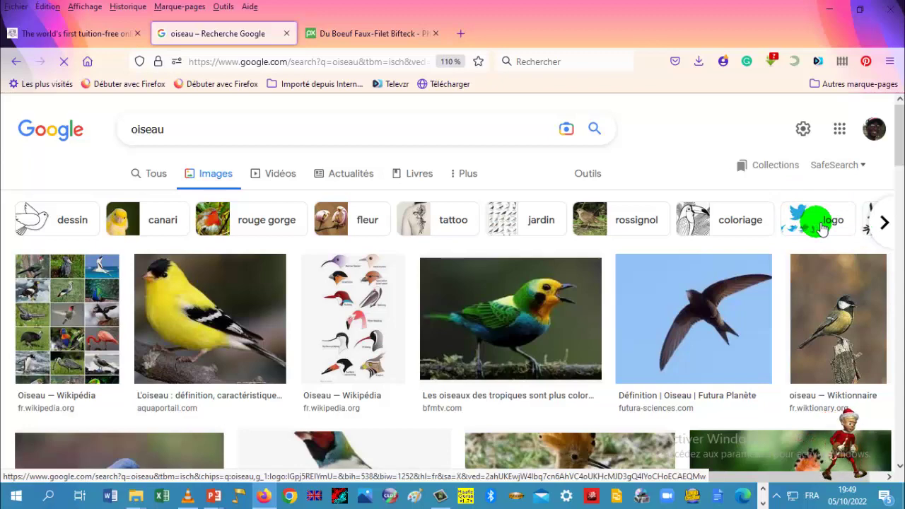
scroll(546, 348, down, 3)
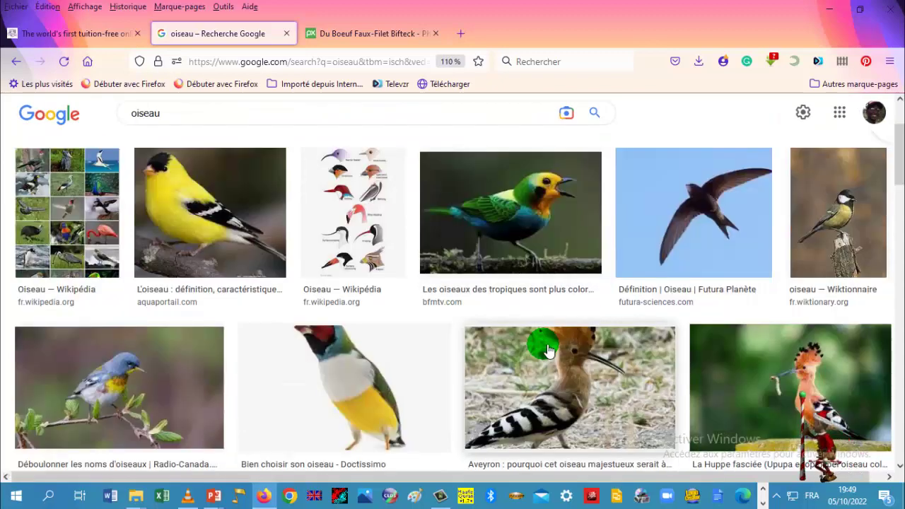
scroll(539, 350, down, 5)
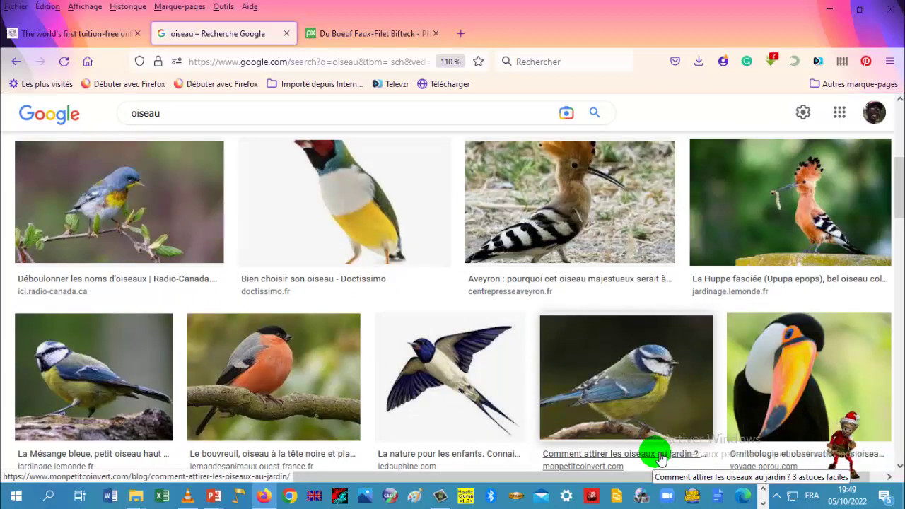
scroll(659, 458, down, 6)
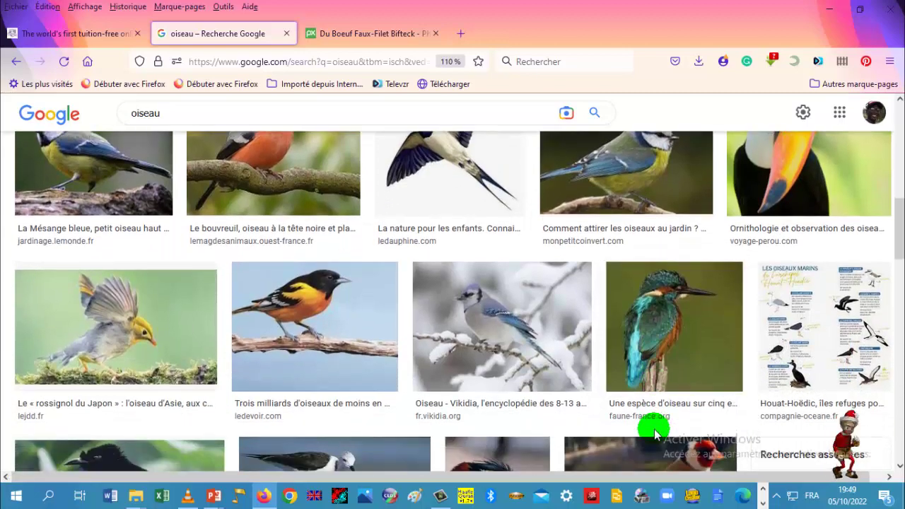
scroll(656, 432, down, 2)
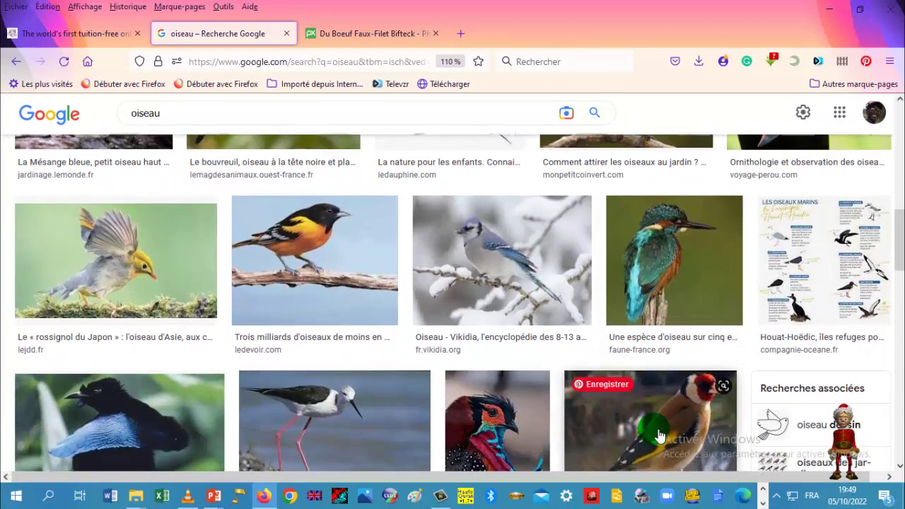
scroll(654, 432, down, 2)
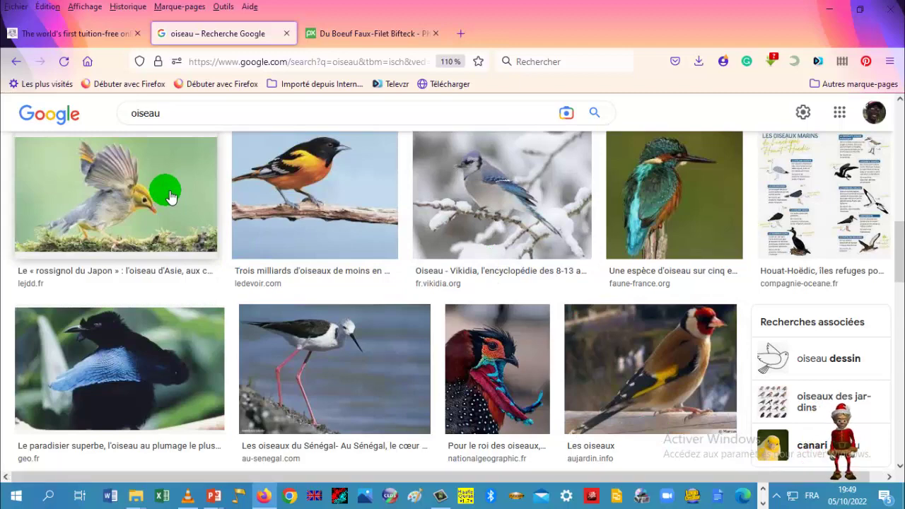
scroll(170, 197, down, 5)
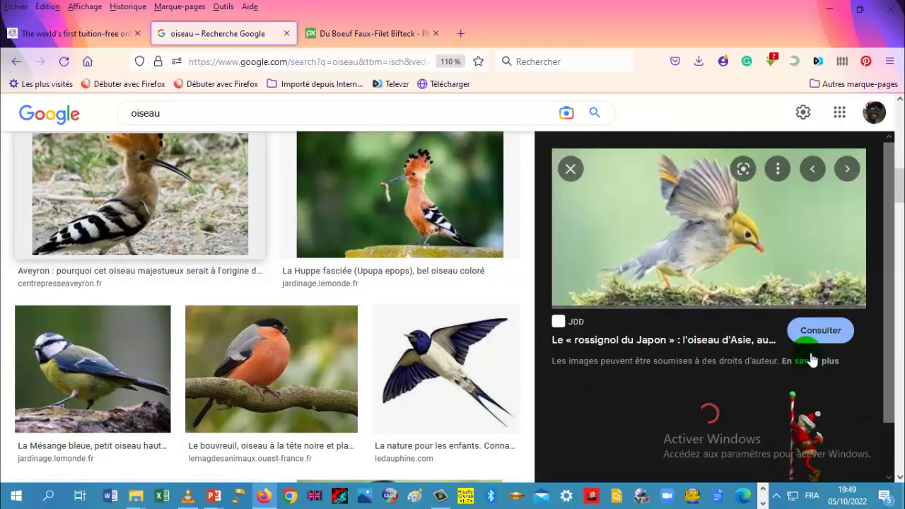
Step: Save the previewed bird image in the Téléchargements folder as a JPEG named "oiseau"
right_click(672, 225)
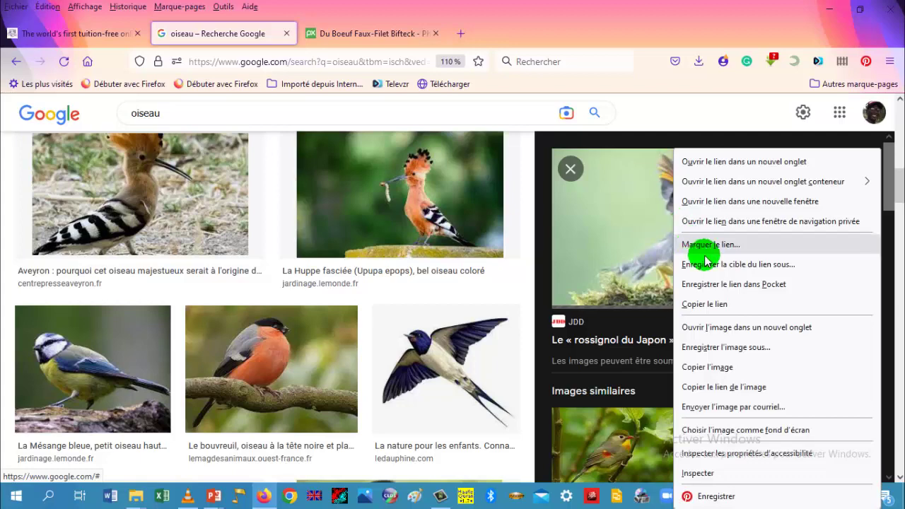
click(724, 347)
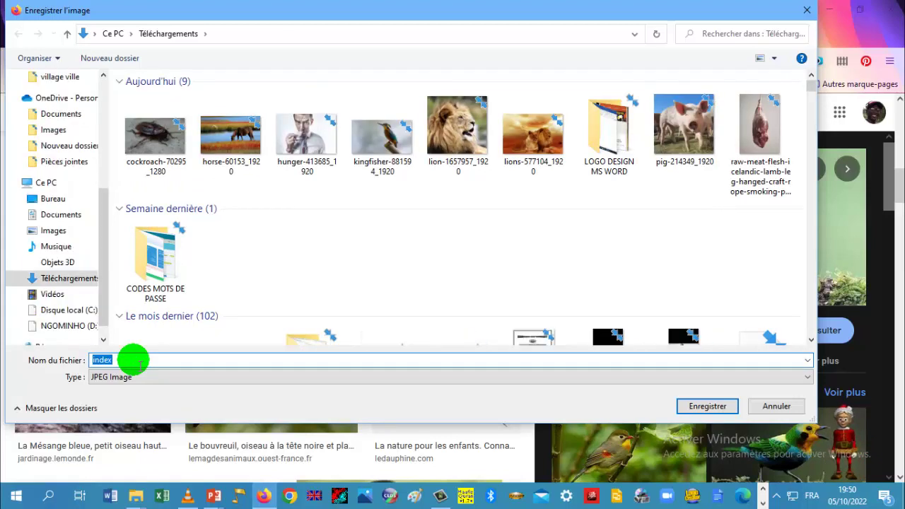
text(oi)
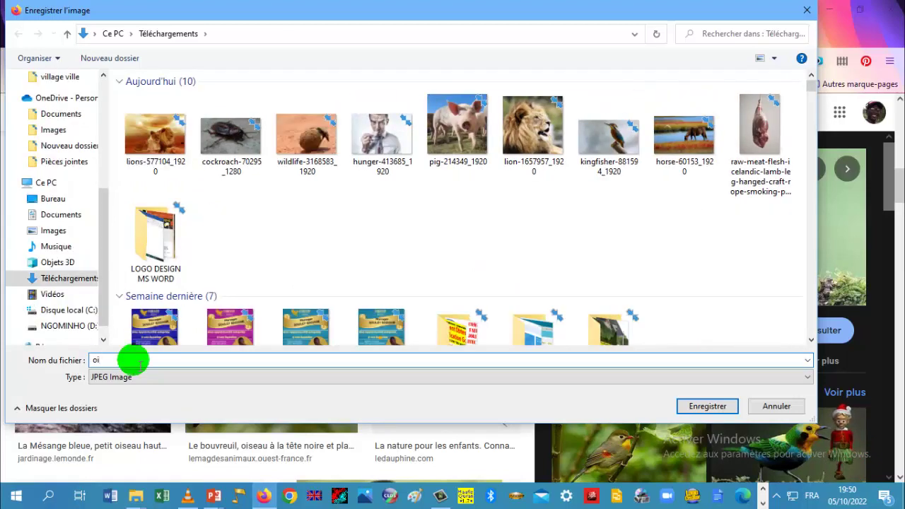
text(seau)
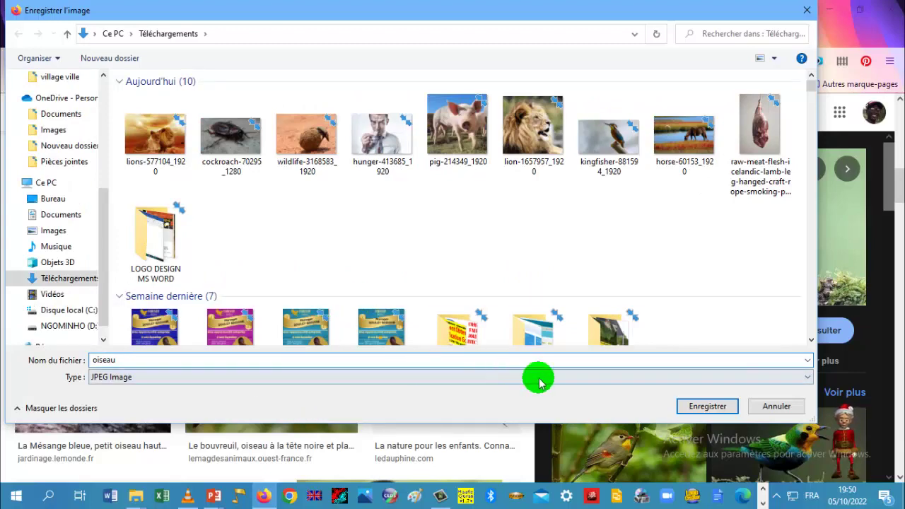
click(691, 411)
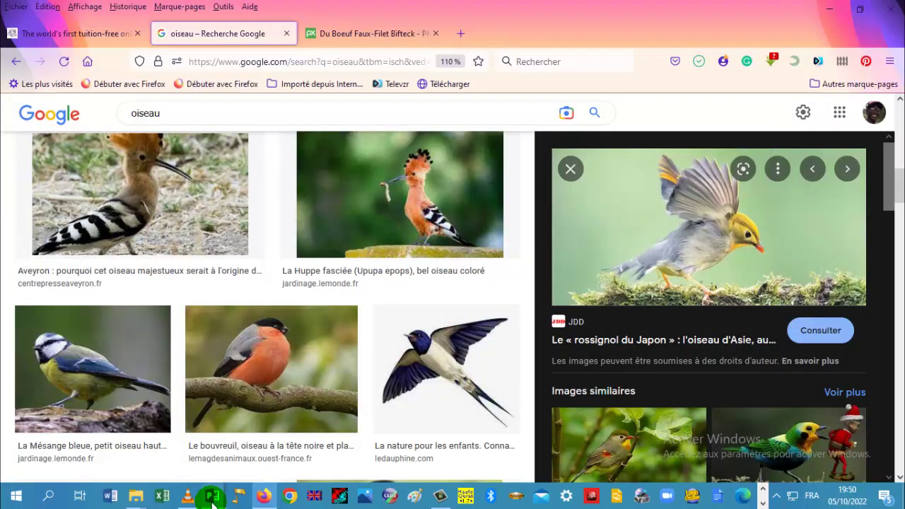
Step: Switch to PowerPoint and insert the oiseau picture from Téléchargements into the content placeholder of the Oiseau slide
mouse_move(212, 495)
click(264, 461)
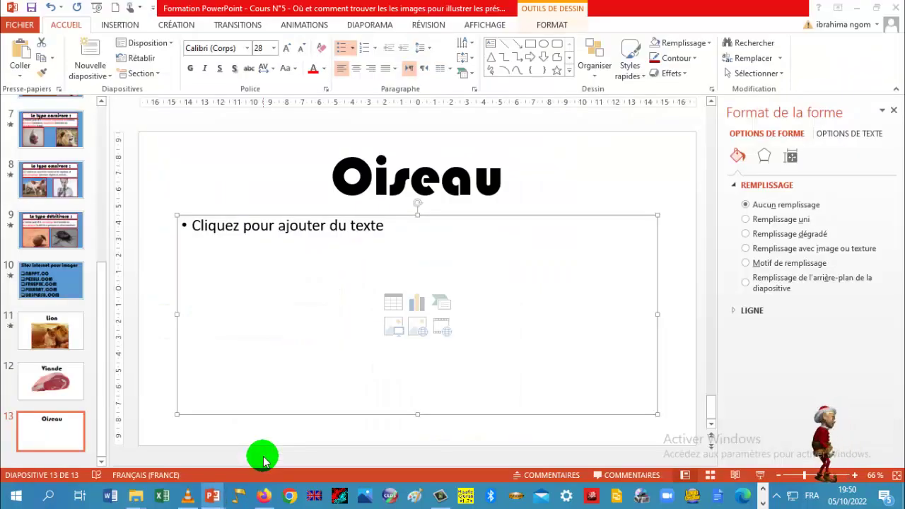
click(394, 327)
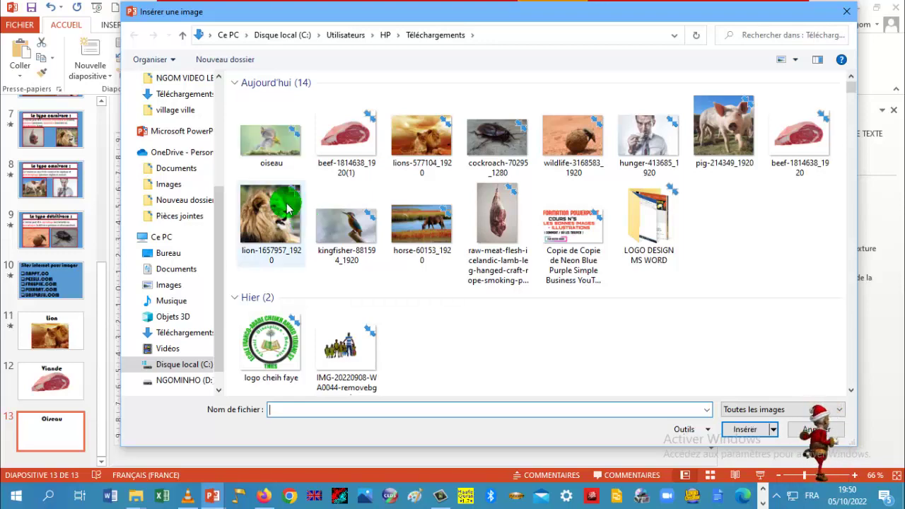
click(271, 134)
click(744, 428)
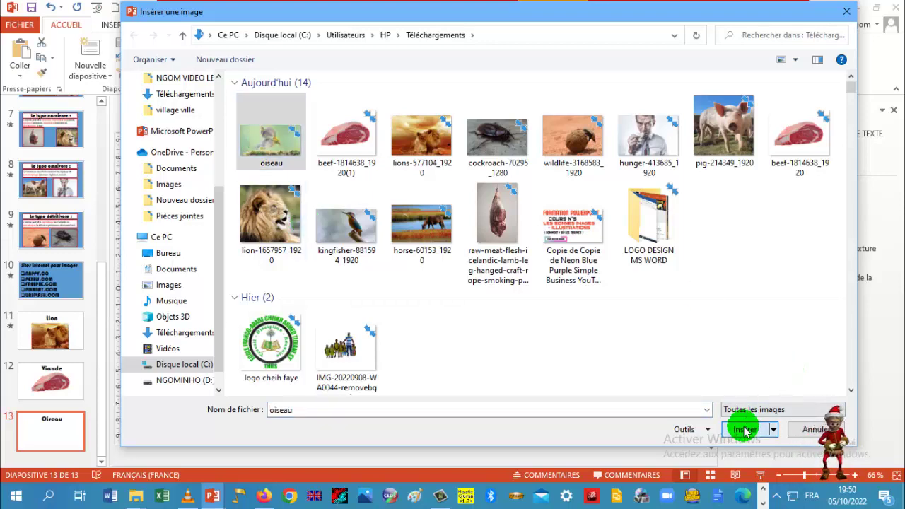